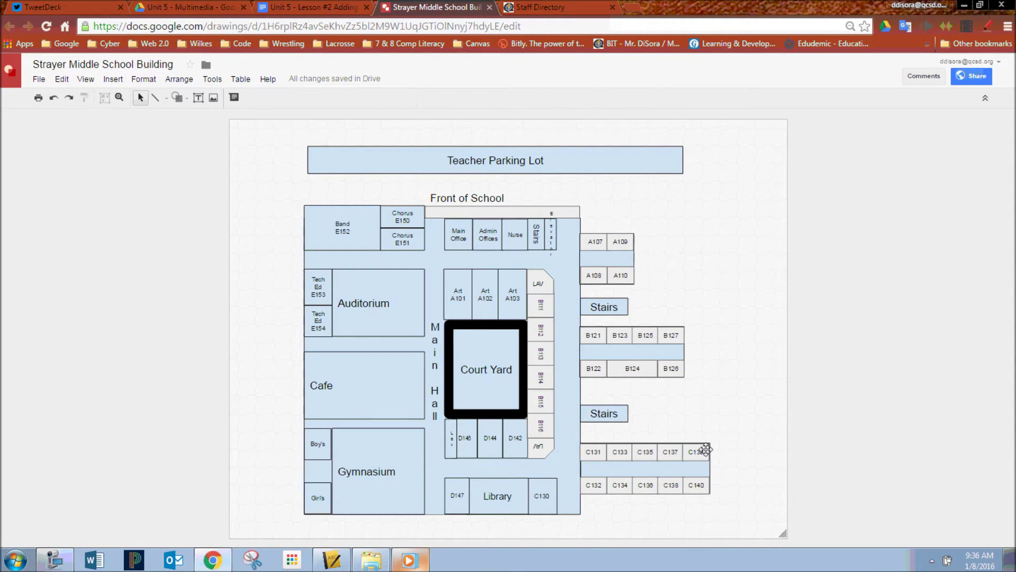
# - Select the C139 room box and start inserting a hyperlink on it
pyautogui.click(702, 448)
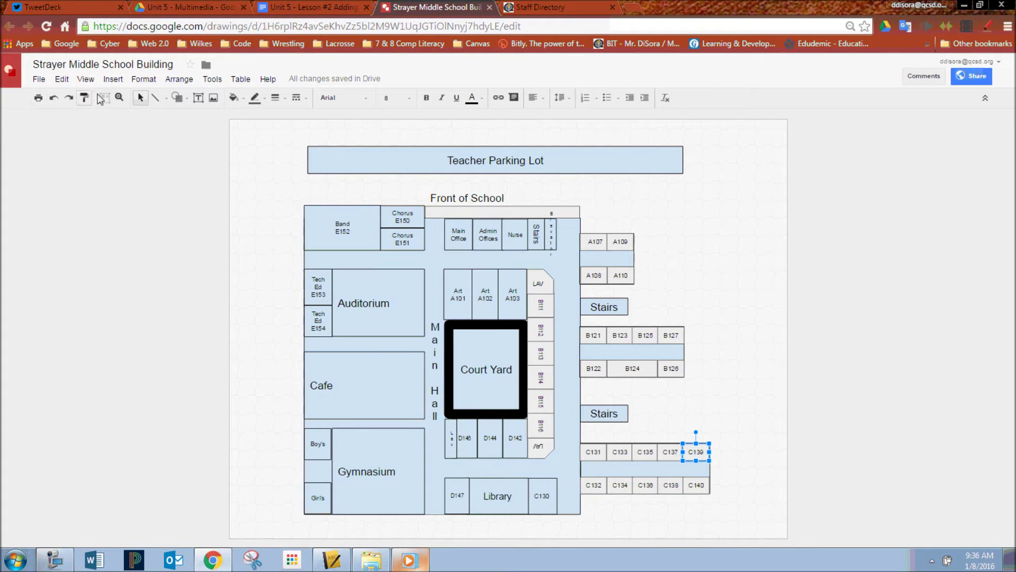
pyautogui.click(498, 99)
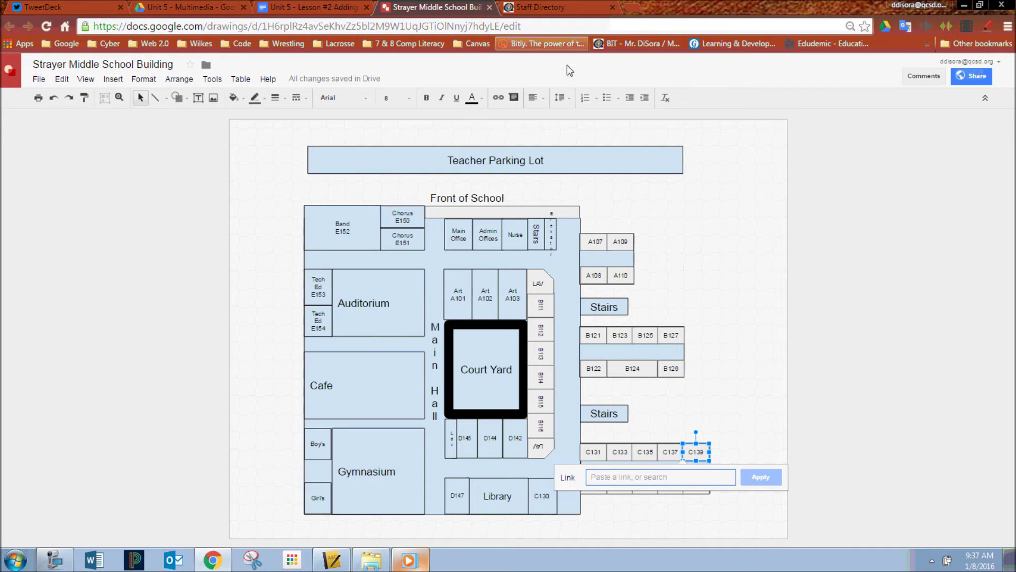
# - Open the first sixth-grade teacher's staff page from the Staff Directory and confirm Room C139
pyautogui.click(538, 7)
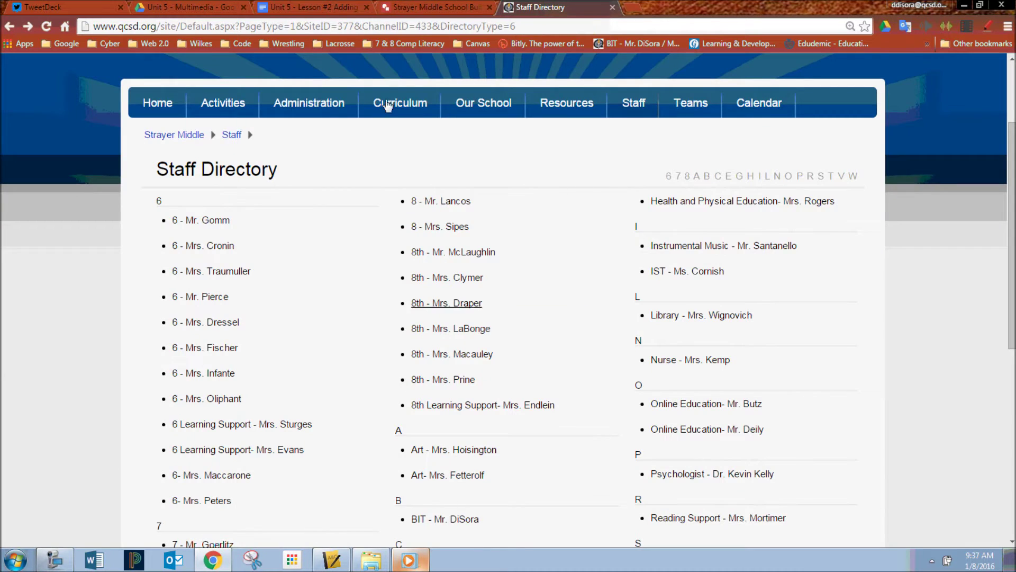
pyautogui.click(310, 6)
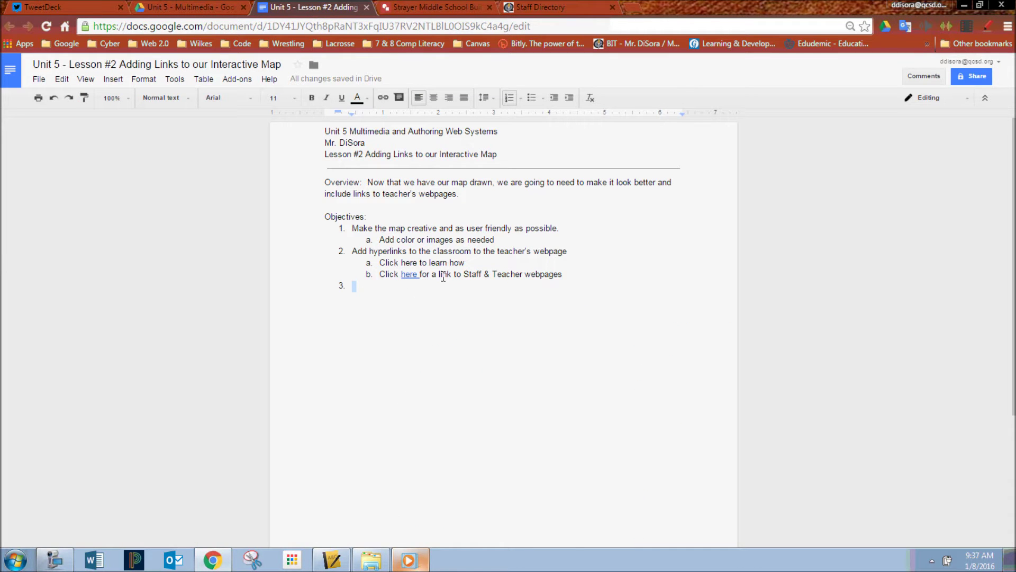
pyautogui.click(533, 8)
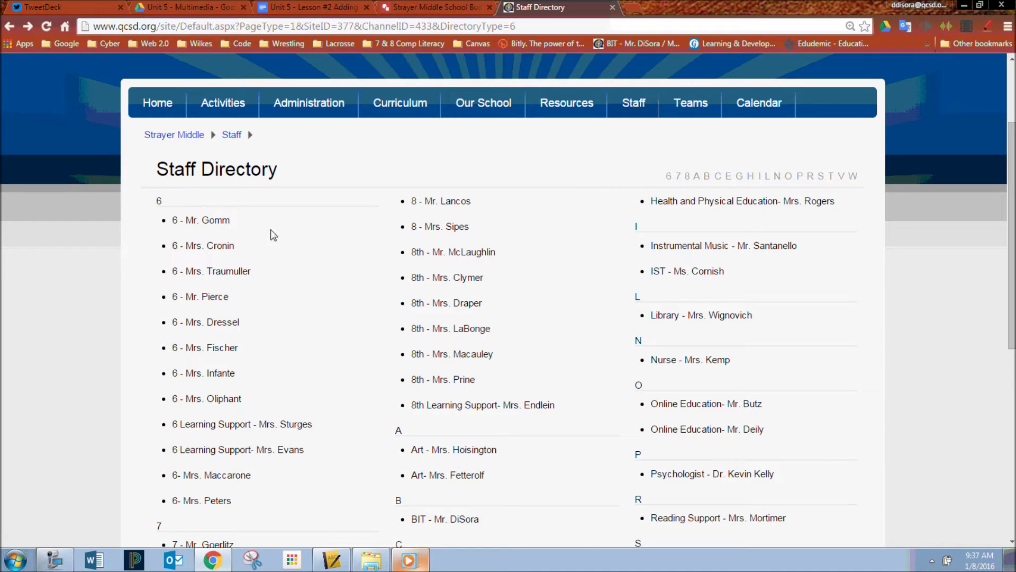
pyautogui.scroll(-1, 493, 226)
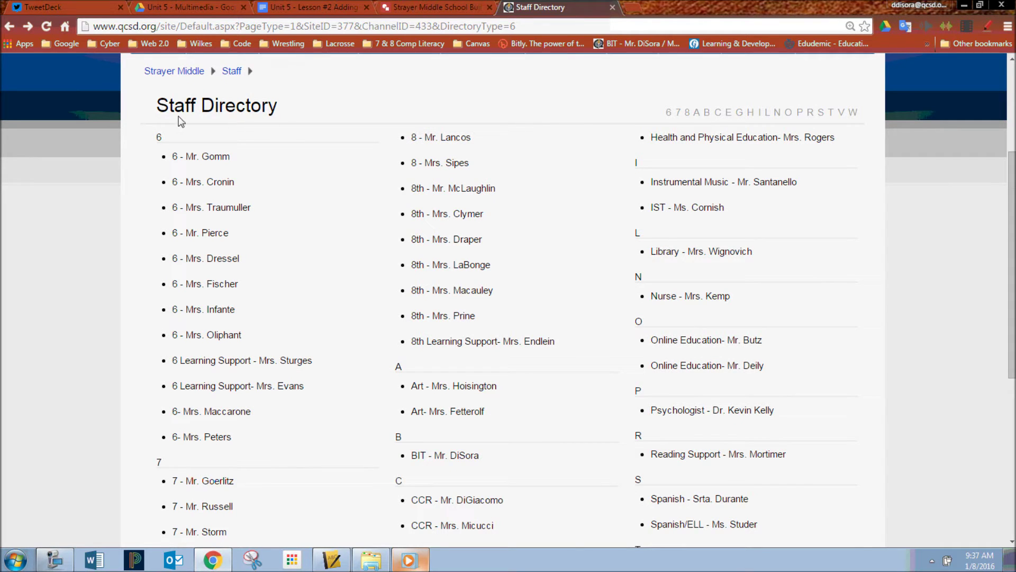
pyautogui.click(219, 158)
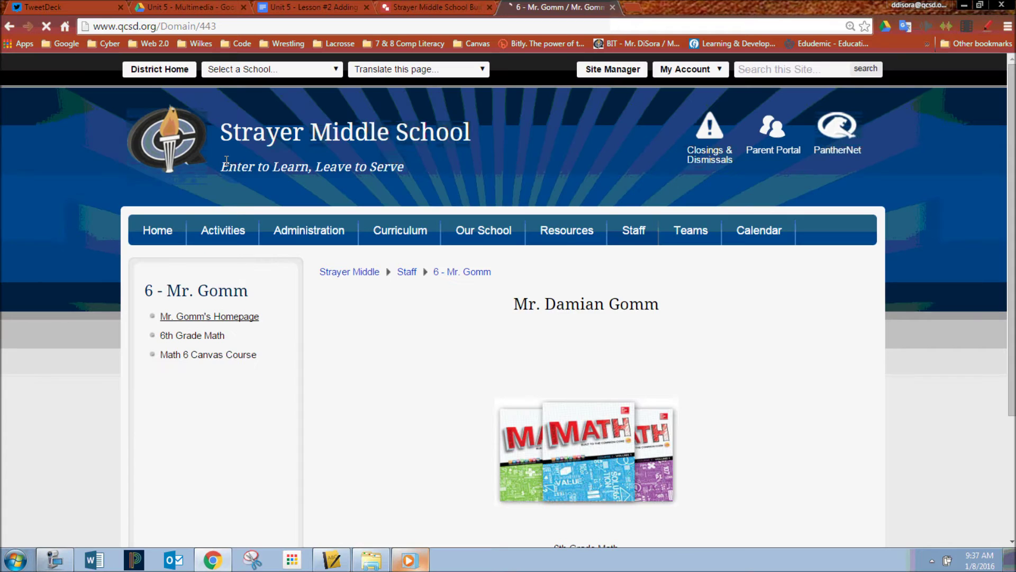
pyautogui.moveTo(709, 236)
pyautogui.scroll(-3, 187, 213)
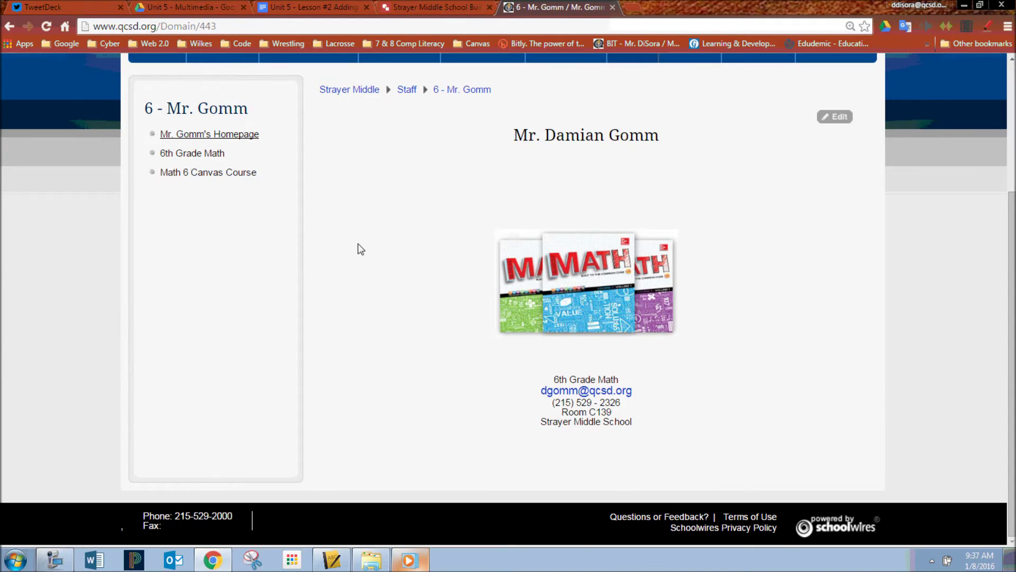
pyautogui.scroll(1, 358, 248)
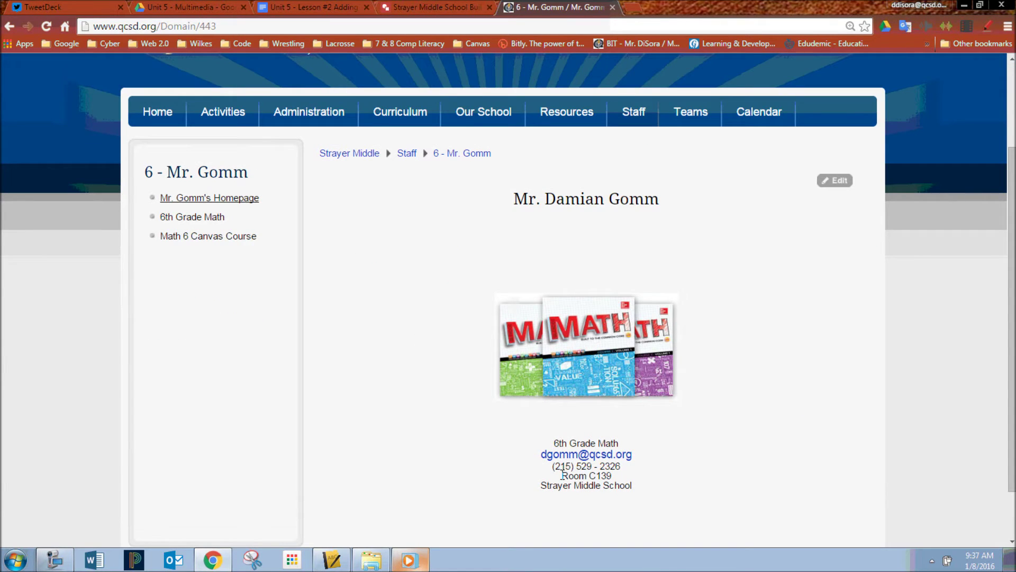
pyautogui.moveTo(564, 477); pyautogui.dragTo(610, 475)
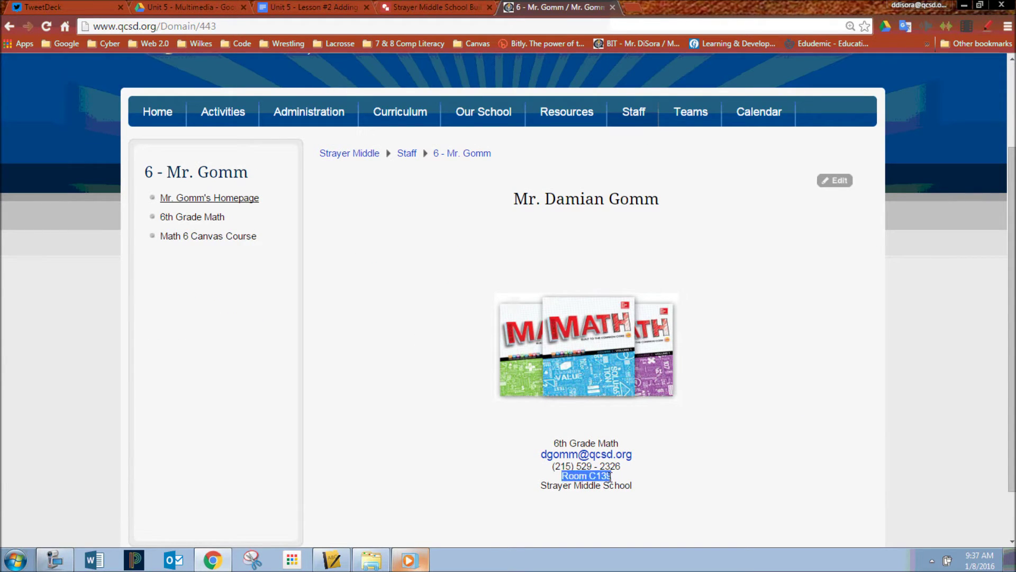
pyautogui.click(650, 479)
# - Copy the teacher's staff page web address and return to the drawing
pyautogui.scroll(3, 427, 244)
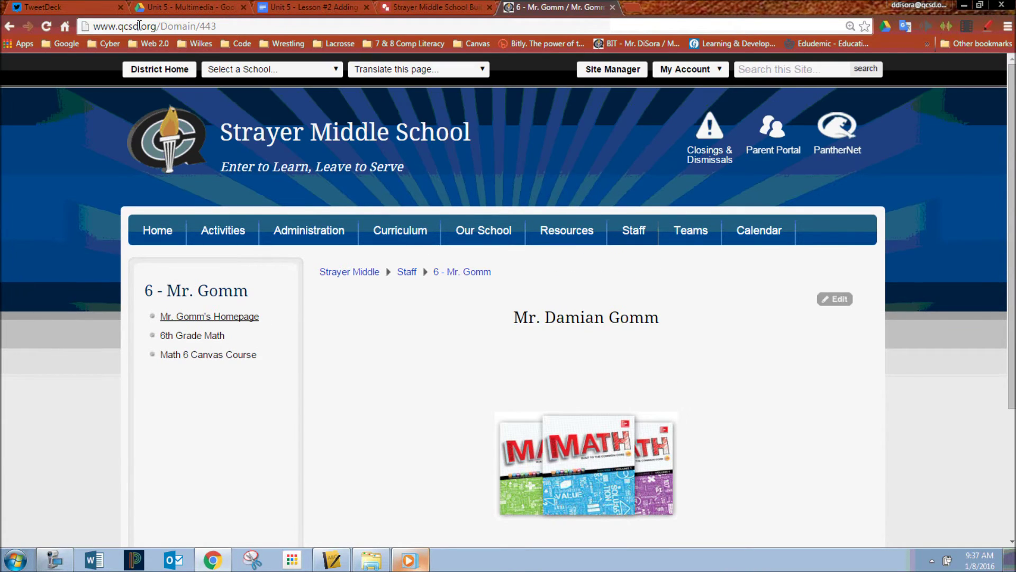
pyautogui.click(125, 27)
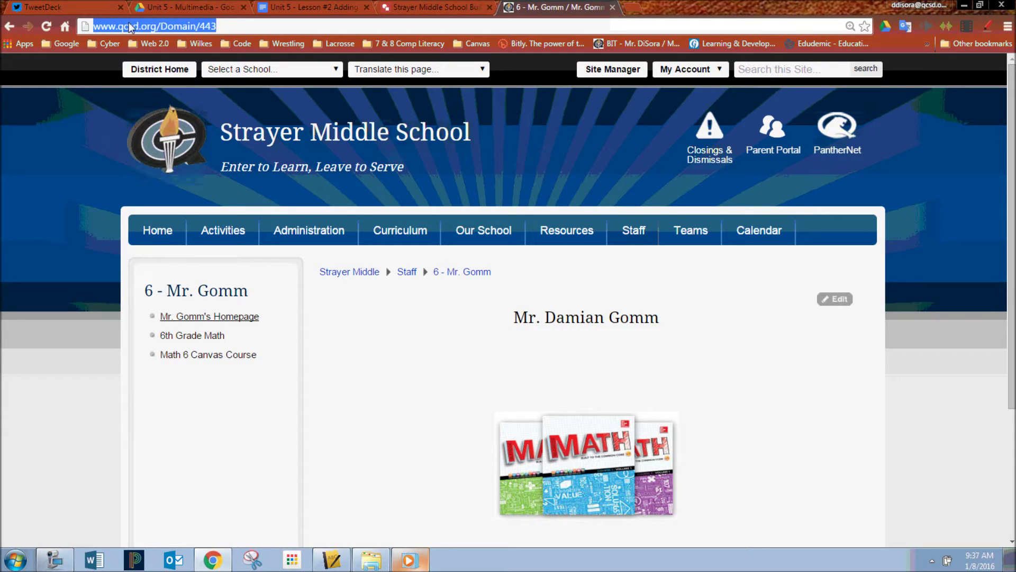
pyautogui.rightClick(130, 27)
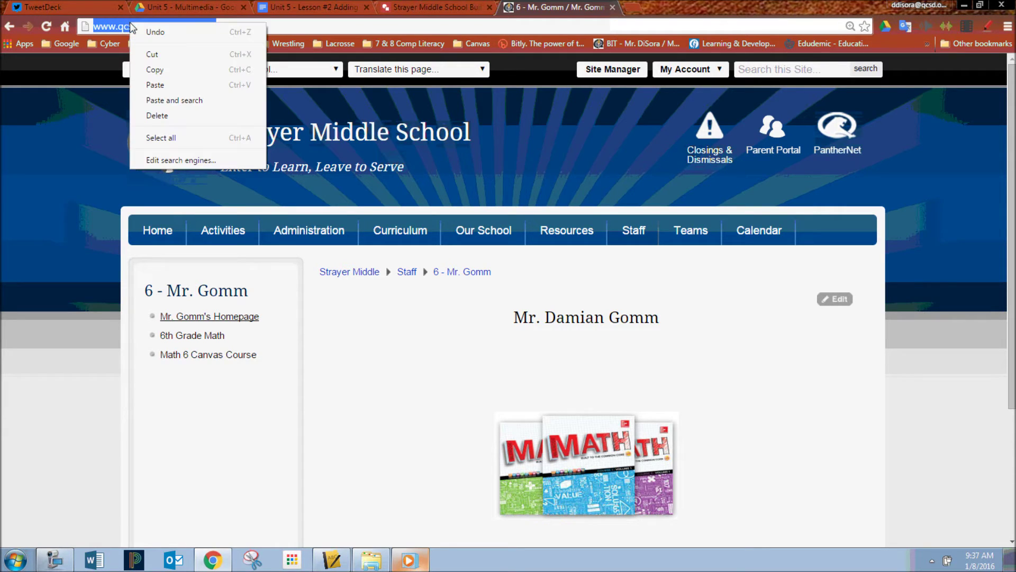
pyautogui.click(159, 71)
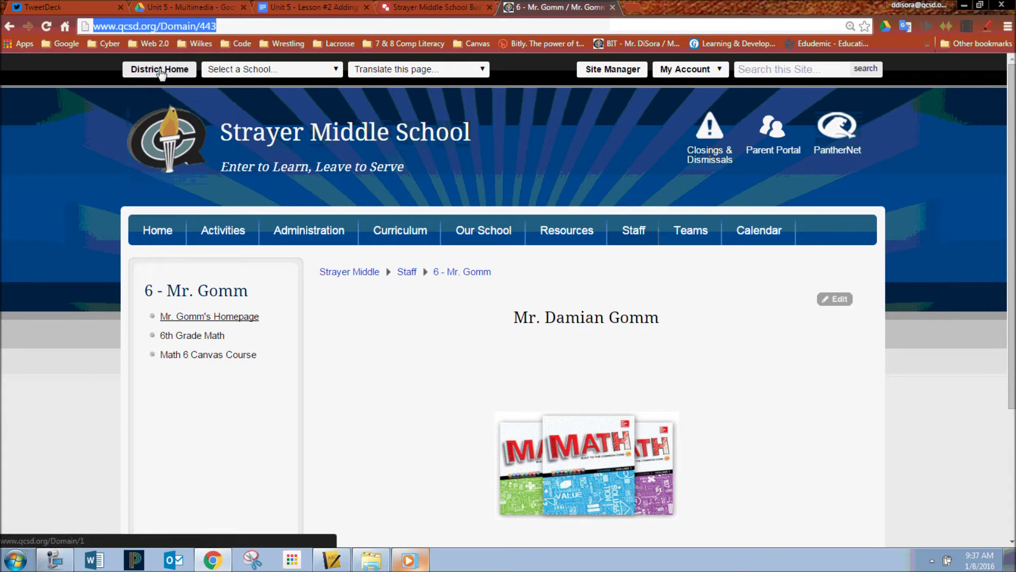
pyautogui.click(438, 8)
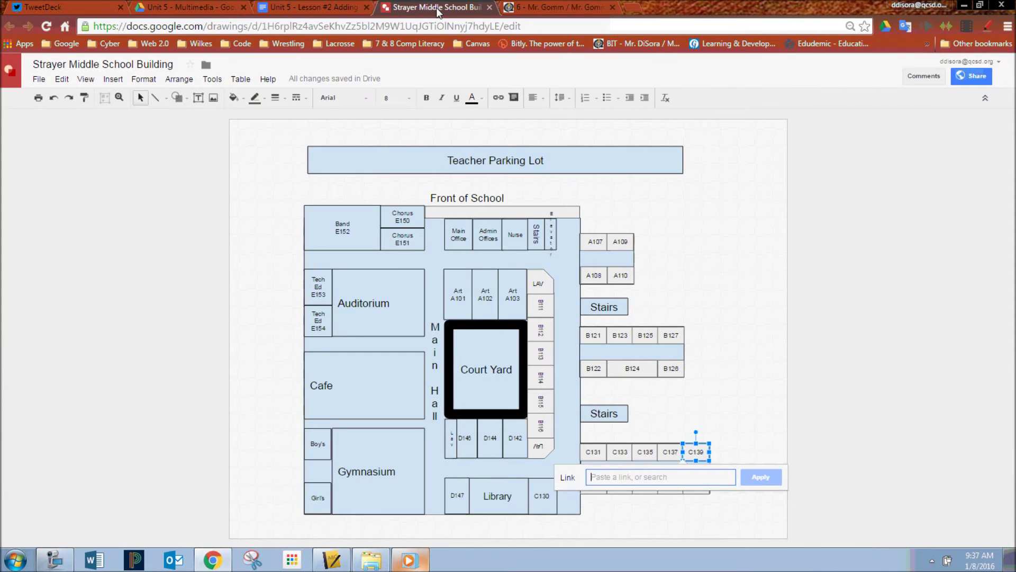
pyautogui.rightClick(610, 478)
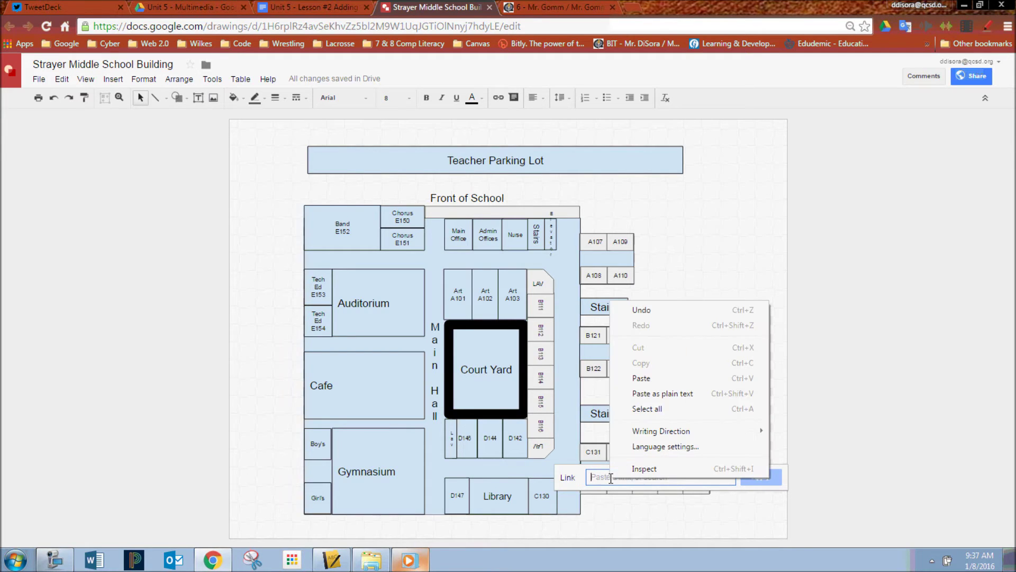
pyautogui.click(658, 380)
pyautogui.click(770, 476)
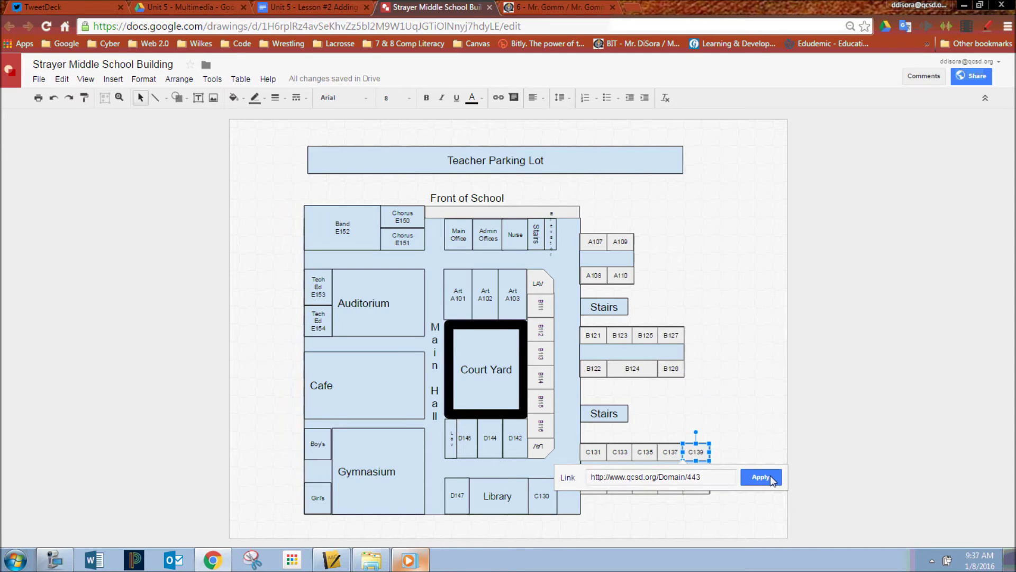
pyautogui.click(749, 539)
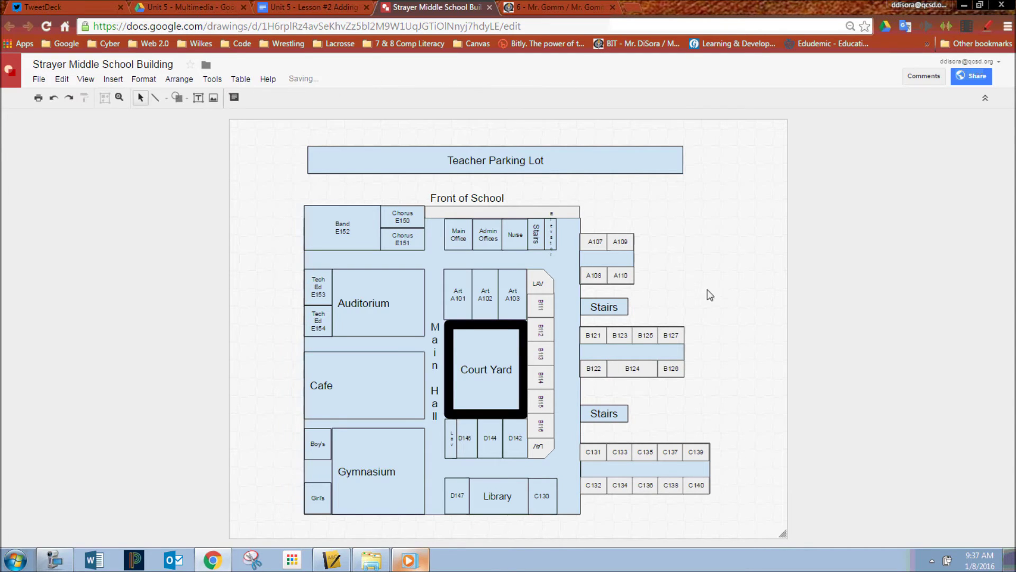
pyautogui.click(702, 451)
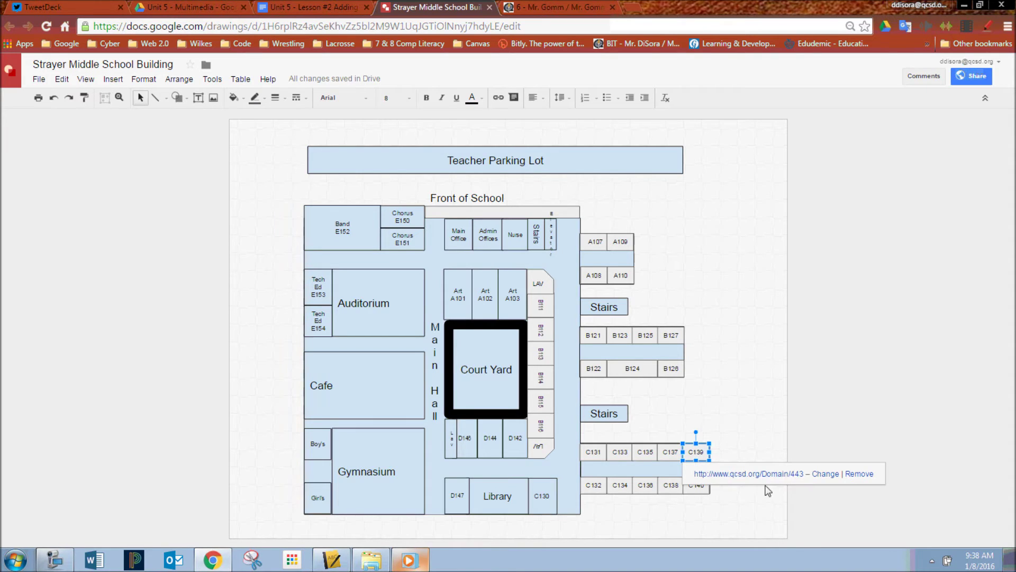
pyautogui.click(612, 8)
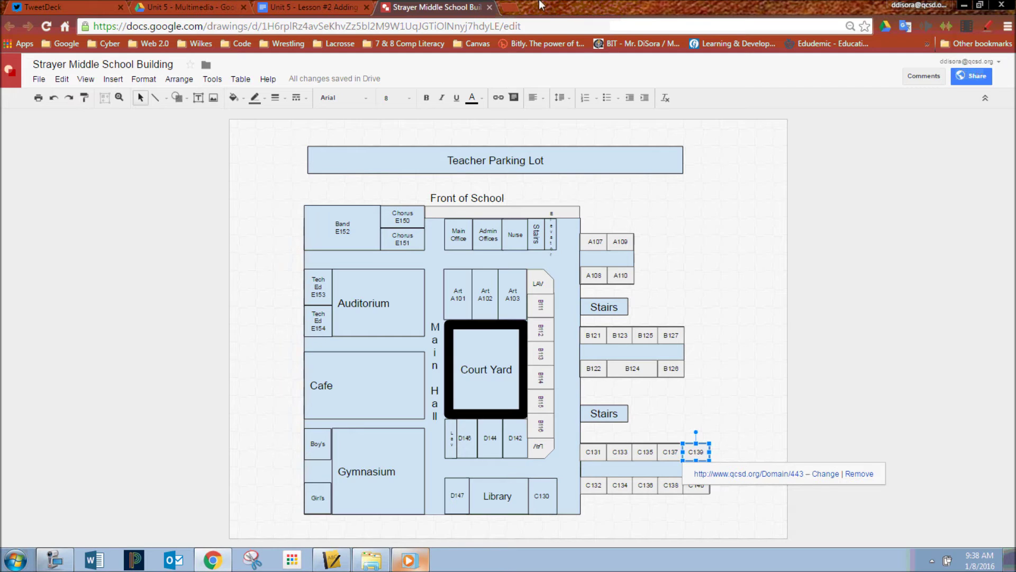
# - Test the C139 link, then open the science teacher's Room B116 staff page from the Staff Directory
pyautogui.click(744, 475)
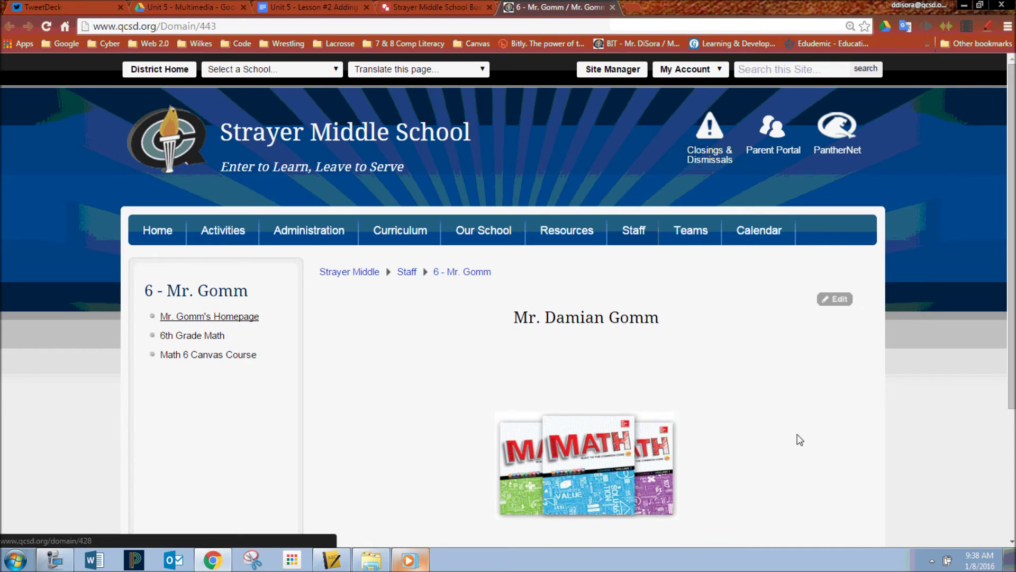
pyautogui.moveTo(703, 233)
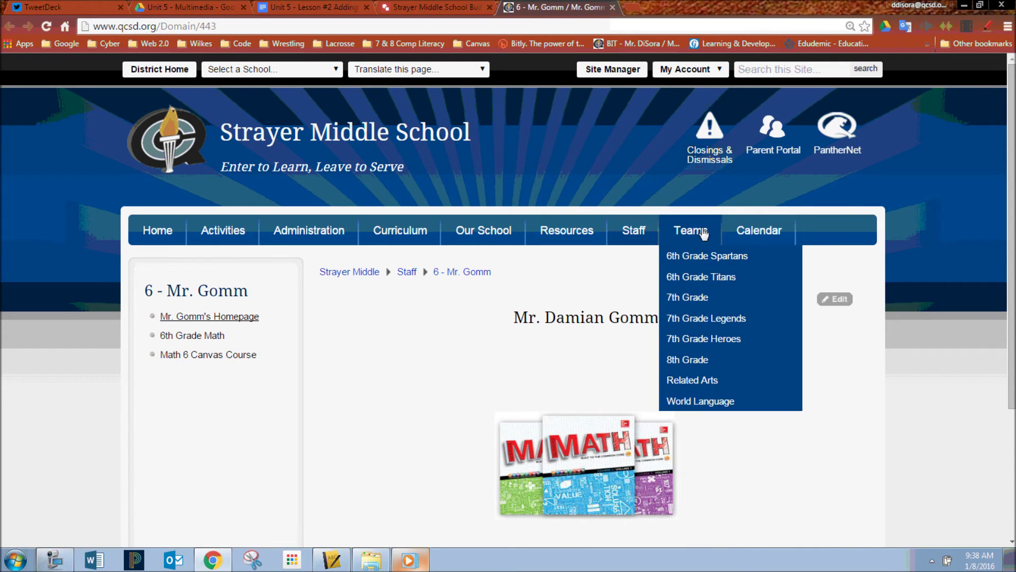
pyautogui.click(637, 231)
pyautogui.scroll(-1, 456, 324)
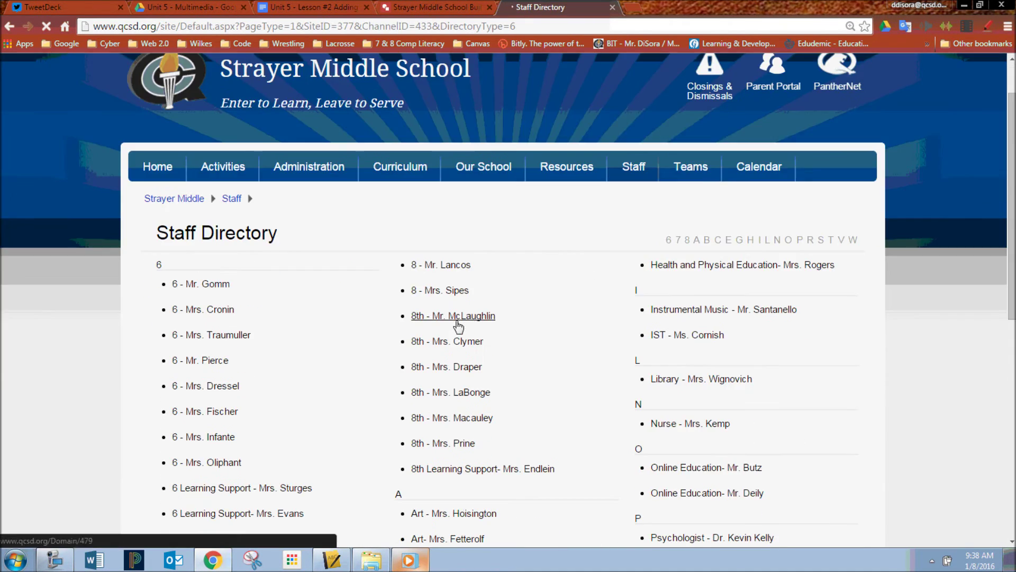
pyautogui.click(215, 310)
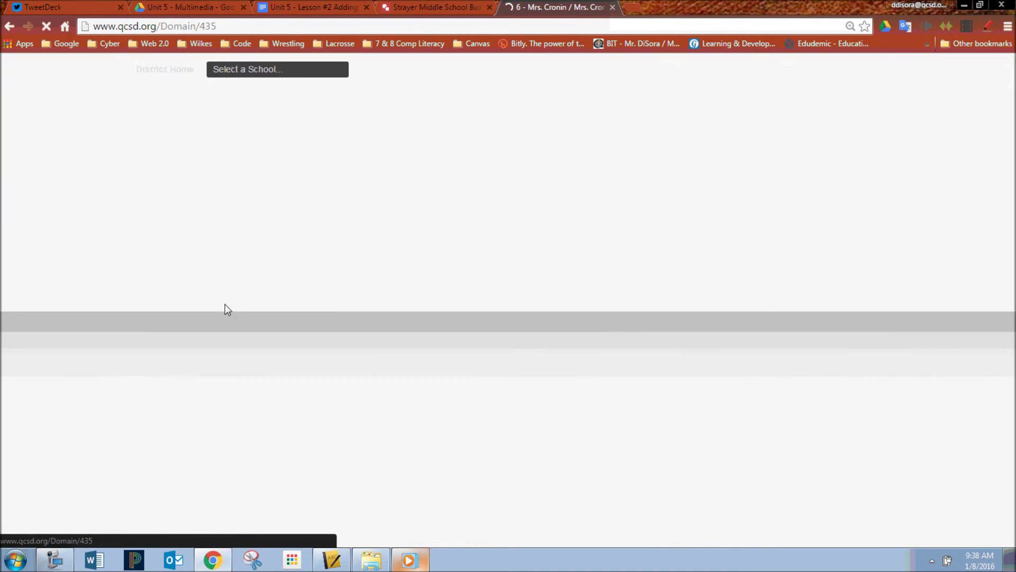
pyautogui.scroll(-9, 502, 337)
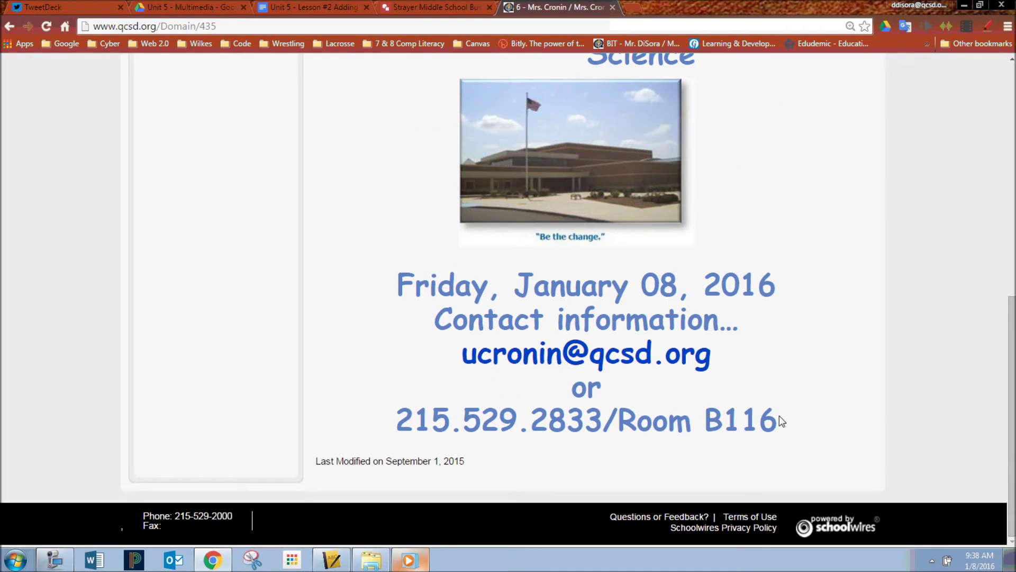
pyautogui.click(464, 7)
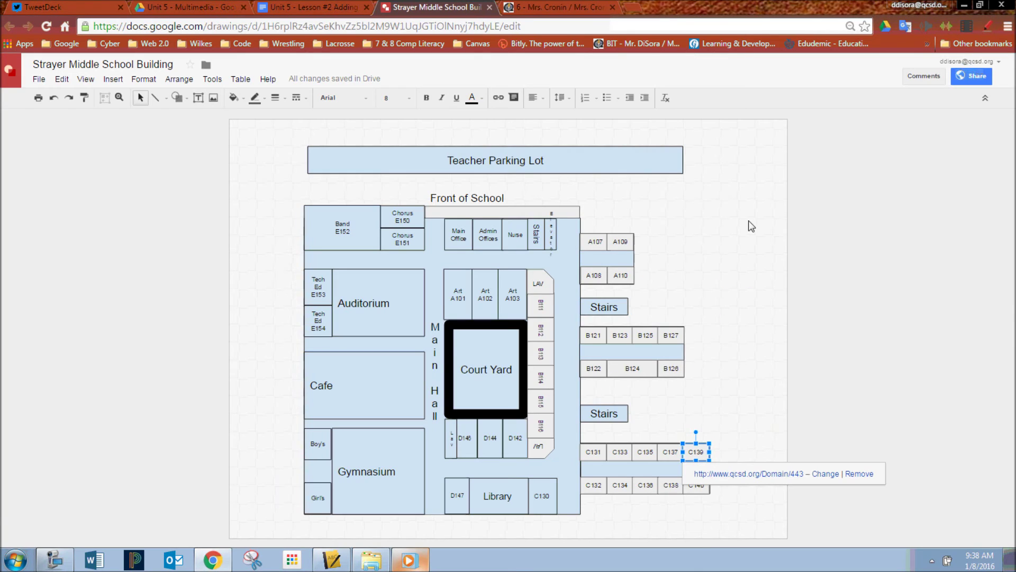
# - Open a link prompt for room B116 and copy the Domain/435 staff page address into it
pyautogui.click(549, 429)
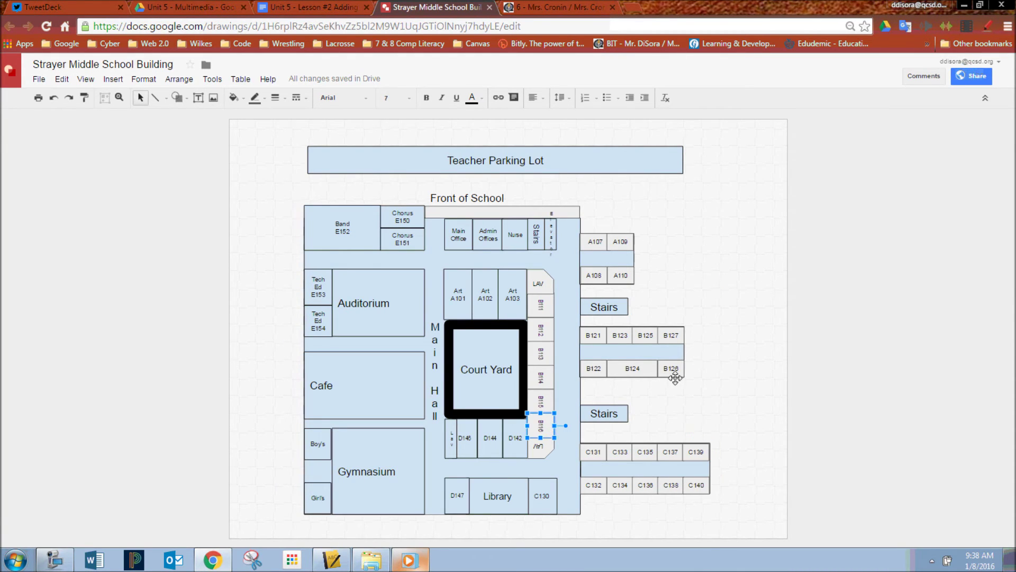
pyautogui.click(498, 98)
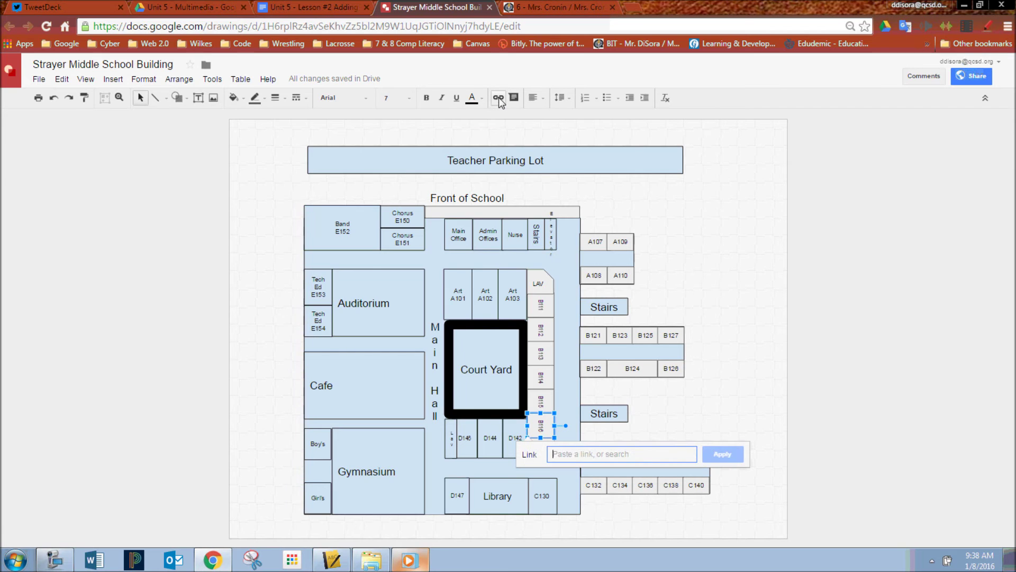
pyautogui.click(554, 9)
pyautogui.scroll(10, 737, 204)
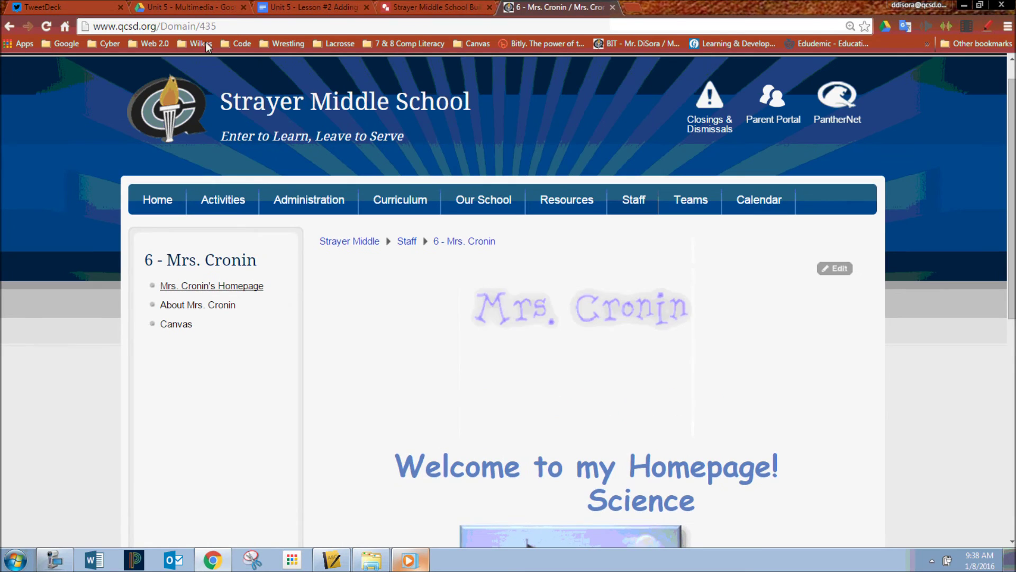
pyautogui.click(235, 31)
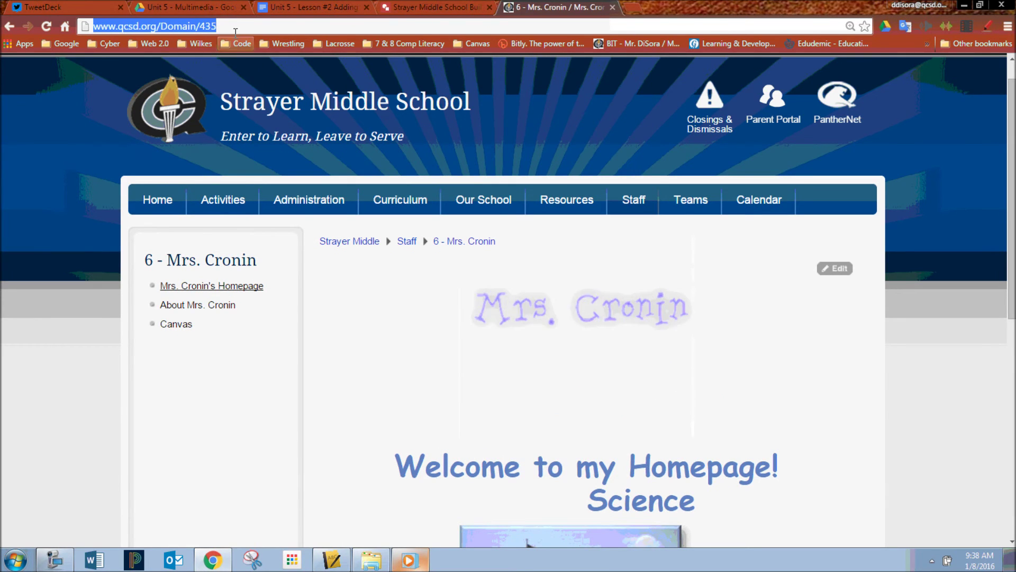
pyautogui.rightClick(177, 25)
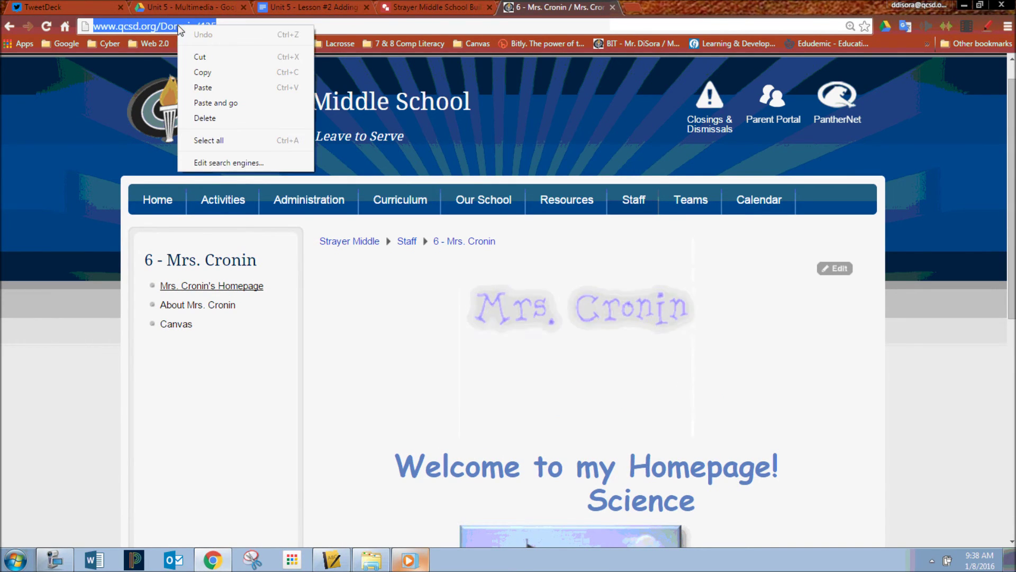
pyautogui.click(211, 72)
pyautogui.click(418, 7)
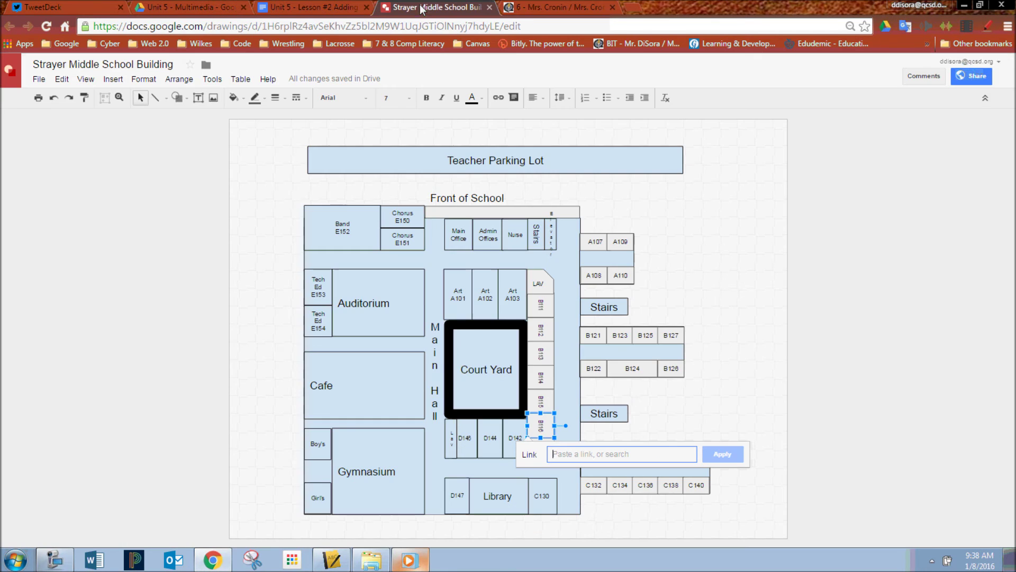
pyautogui.rightClick(625, 455)
pyautogui.click(666, 350)
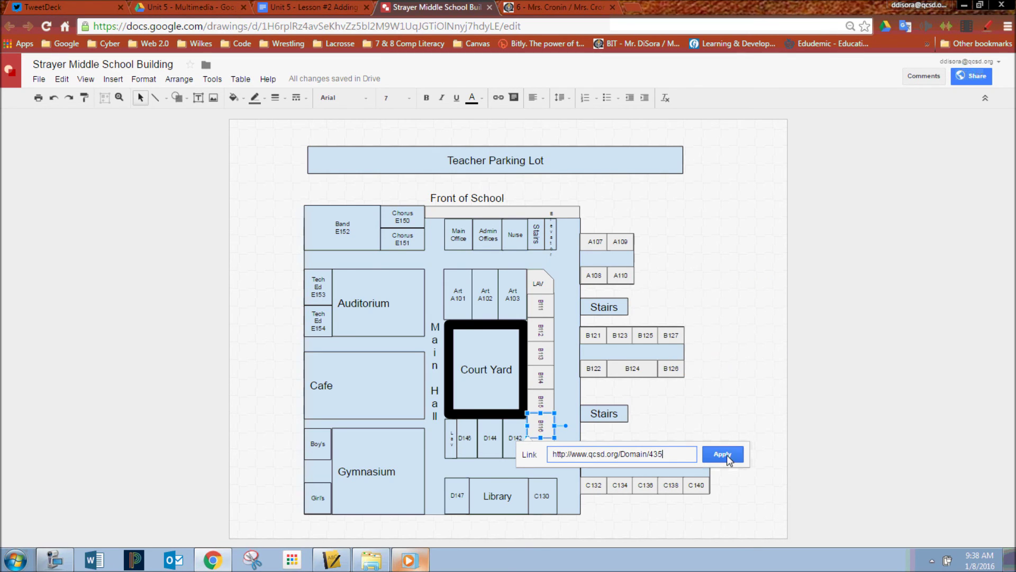
pyautogui.click(727, 455)
pyautogui.click(749, 429)
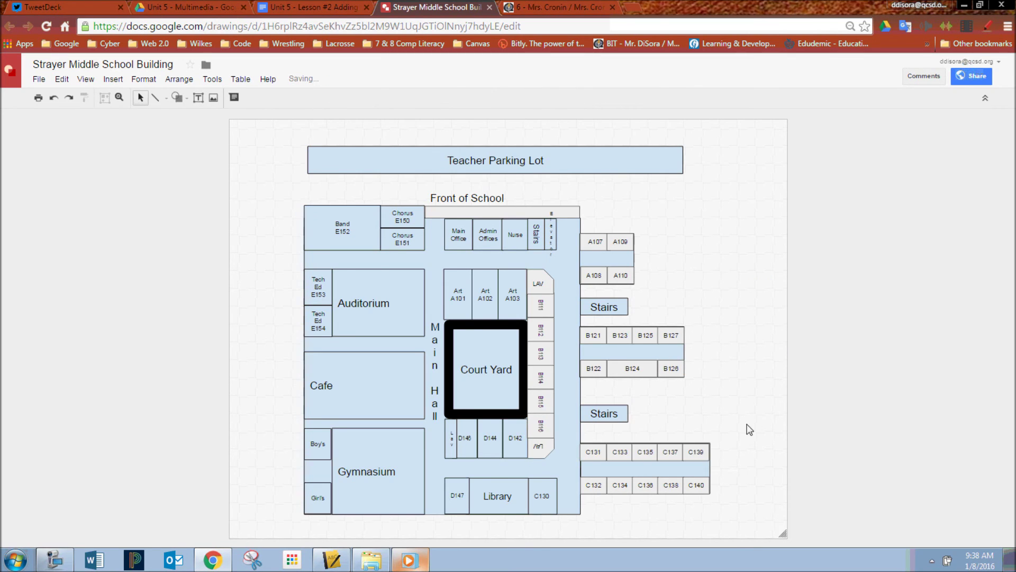
# - Test B116's link by opening the teacher's staff page, then close that tab
pyautogui.click(551, 429)
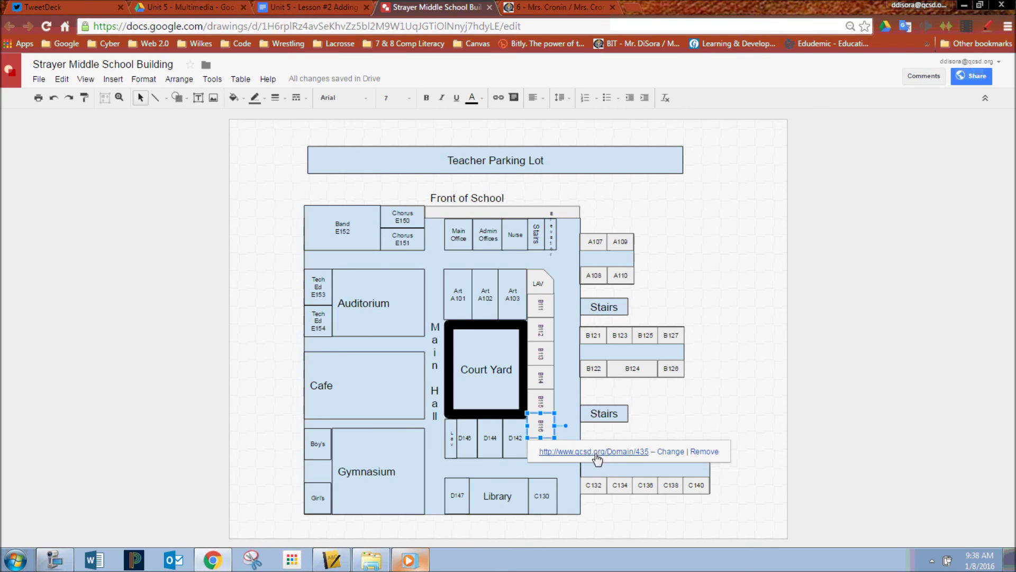
pyautogui.click(596, 455)
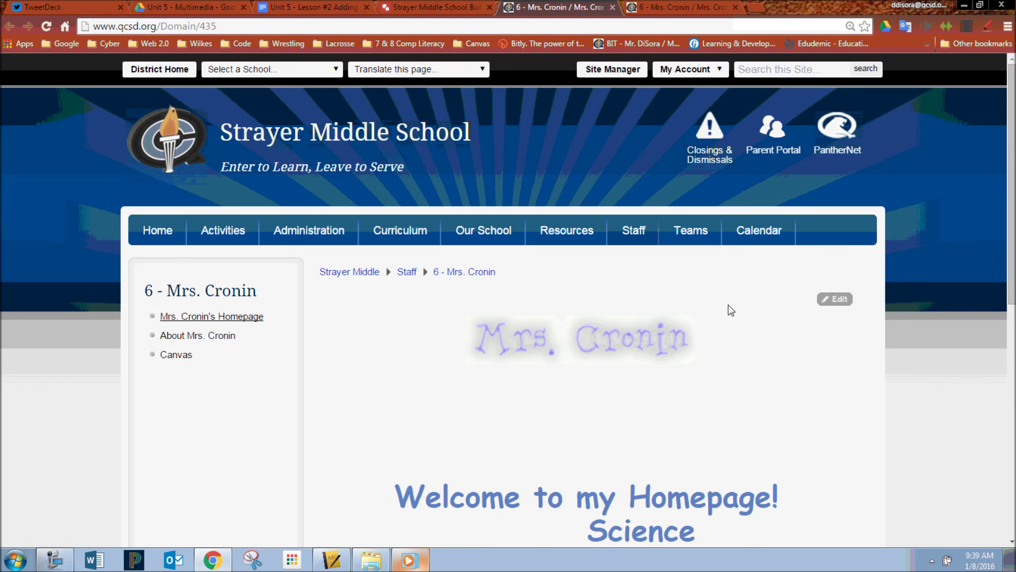
pyautogui.click(612, 8)
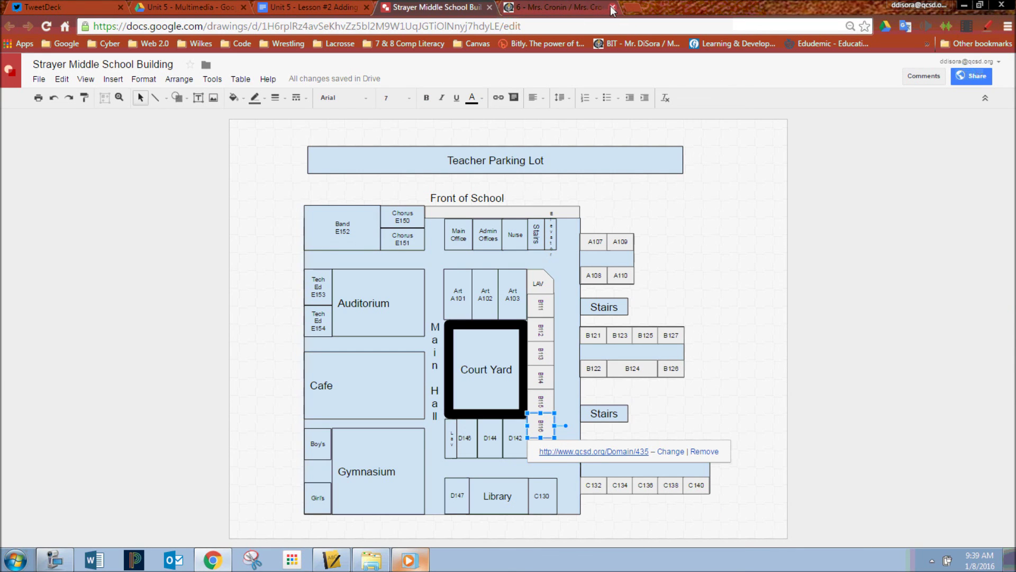
pyautogui.click(742, 440)
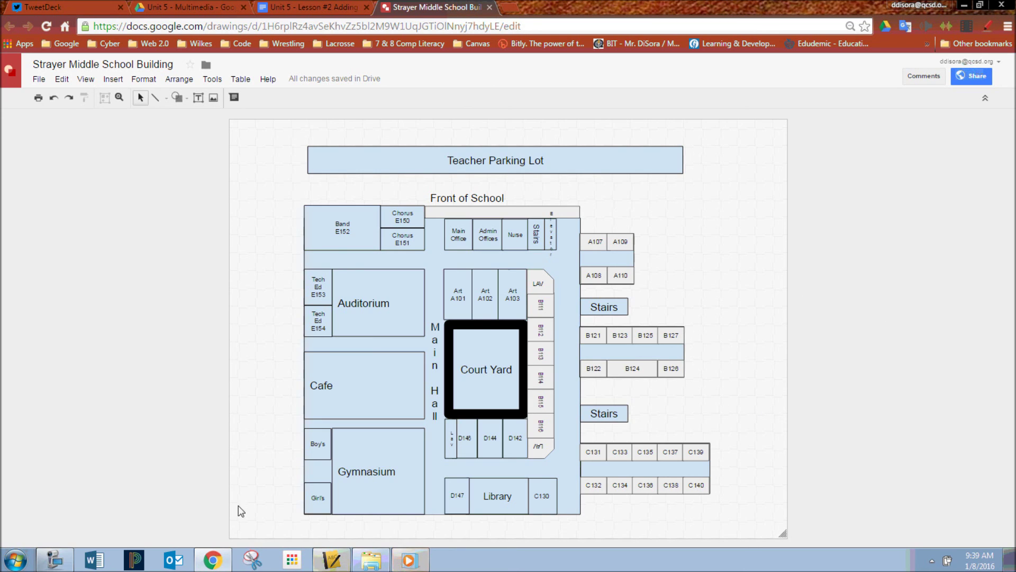
pyautogui.click(46, 565)
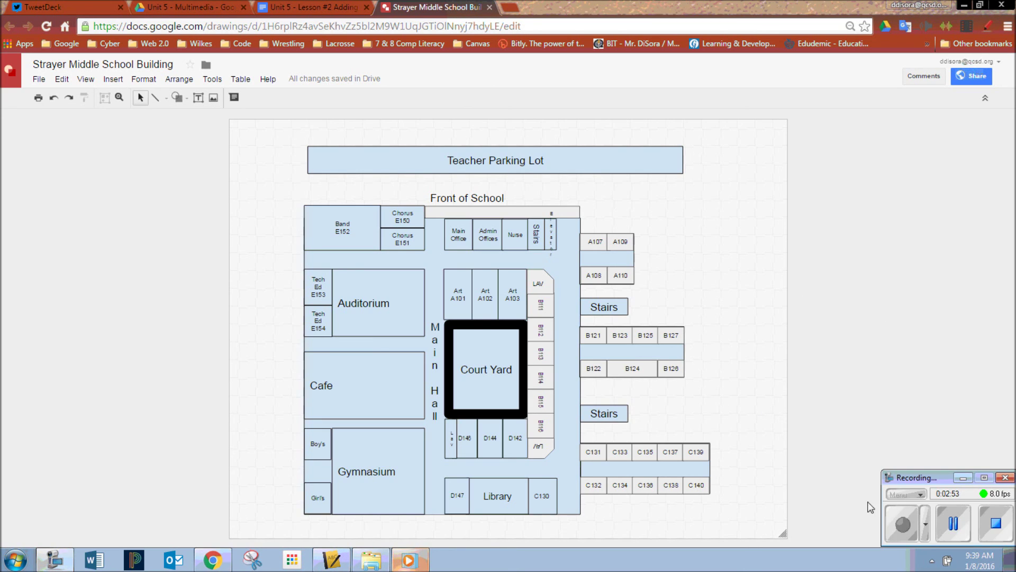